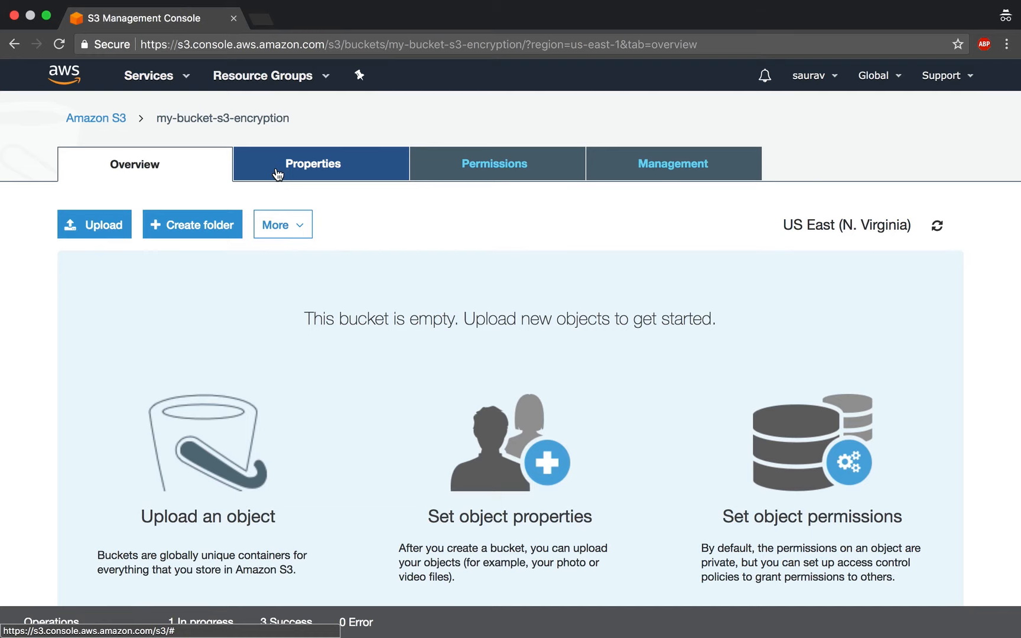
- Start uploading newsroom.png from the Desktop to the my-bucket-s3-encryption bucket and proceed to the upload properties, keeping the default permissions
left_click(94, 118)
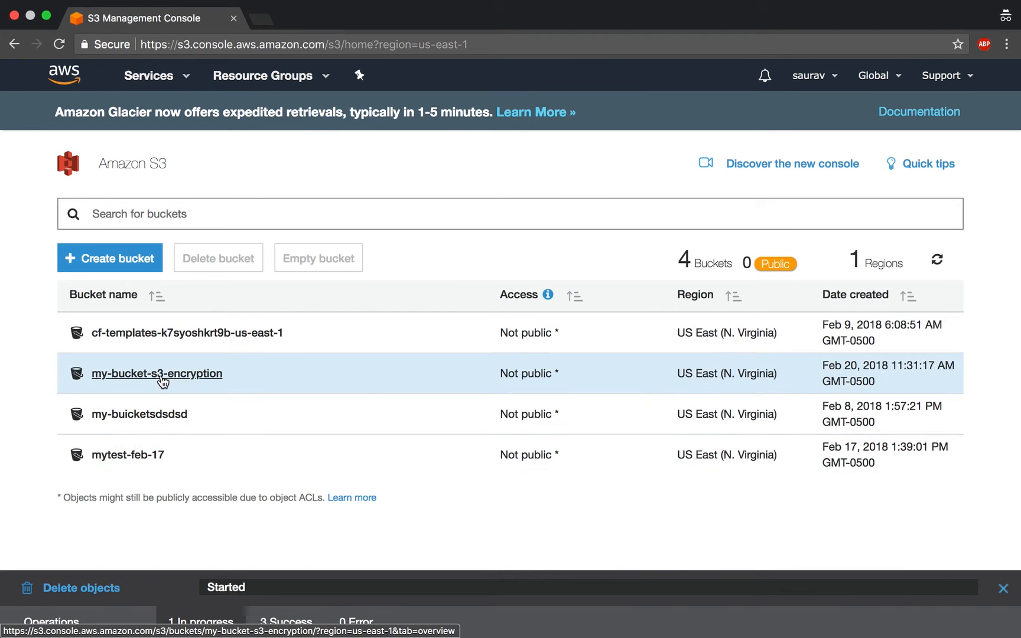
left_click(161, 376)
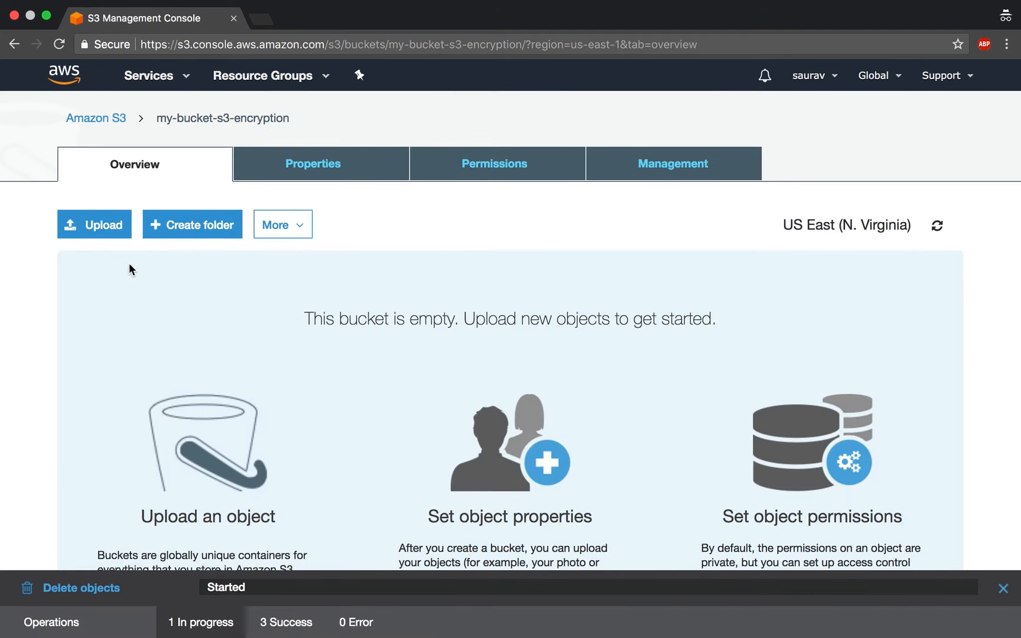
left_click(119, 232)
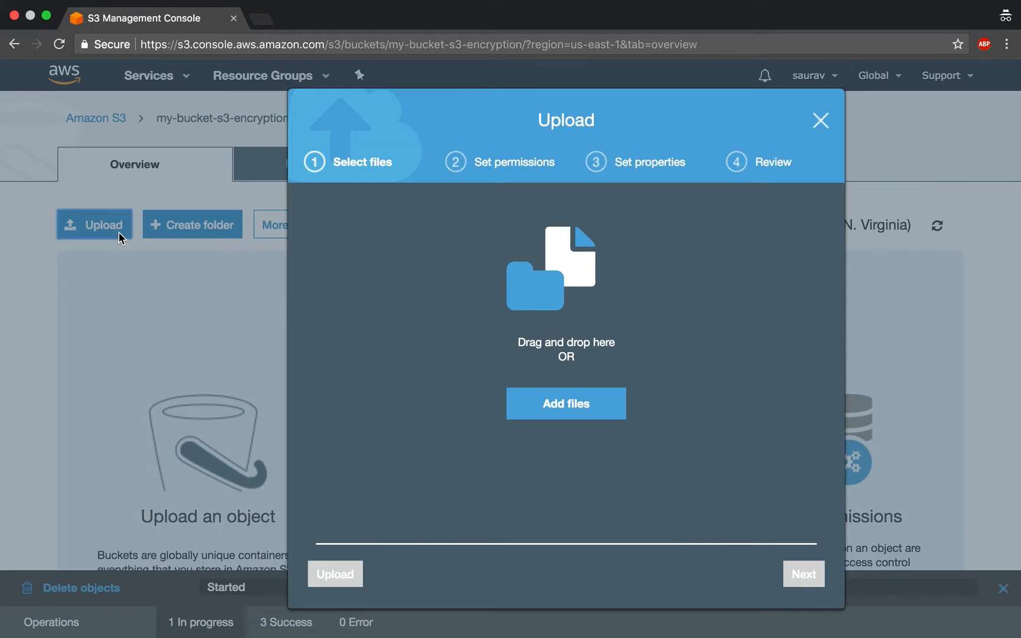
left_click(558, 408)
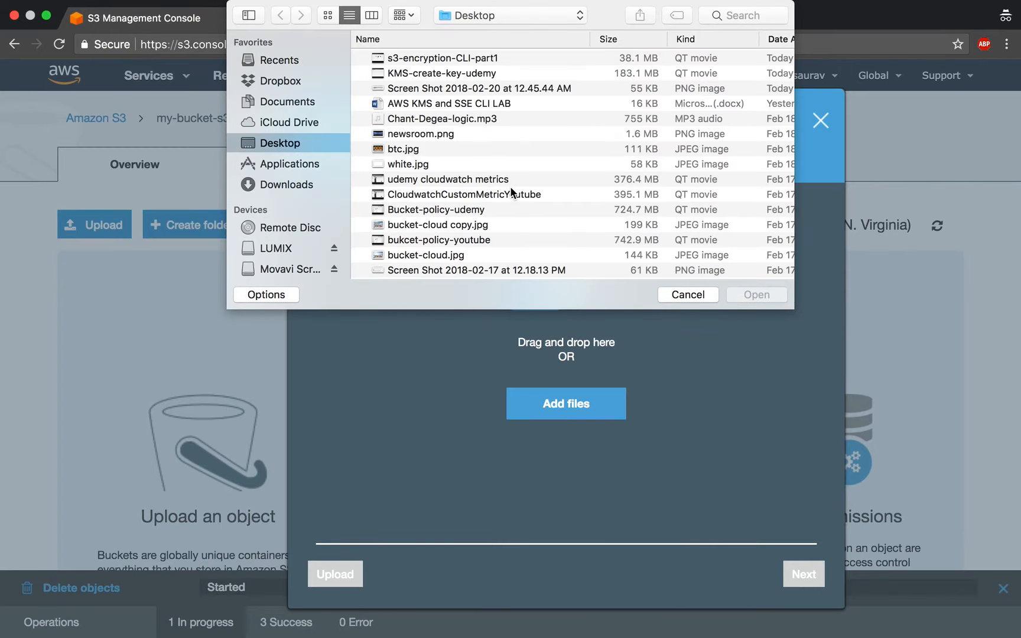
double_click(412, 136)
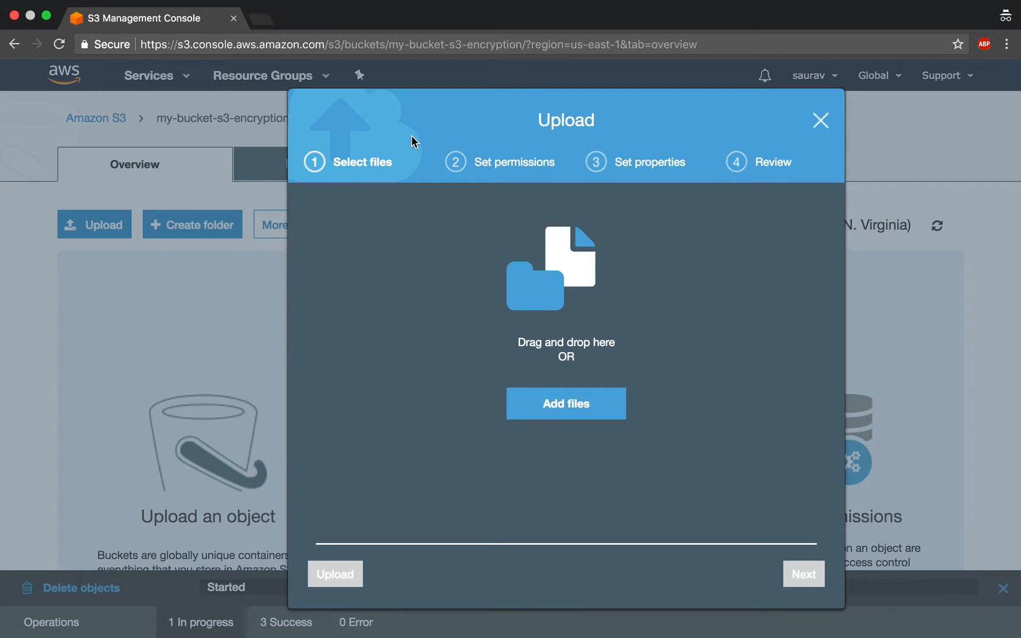
left_click(809, 576)
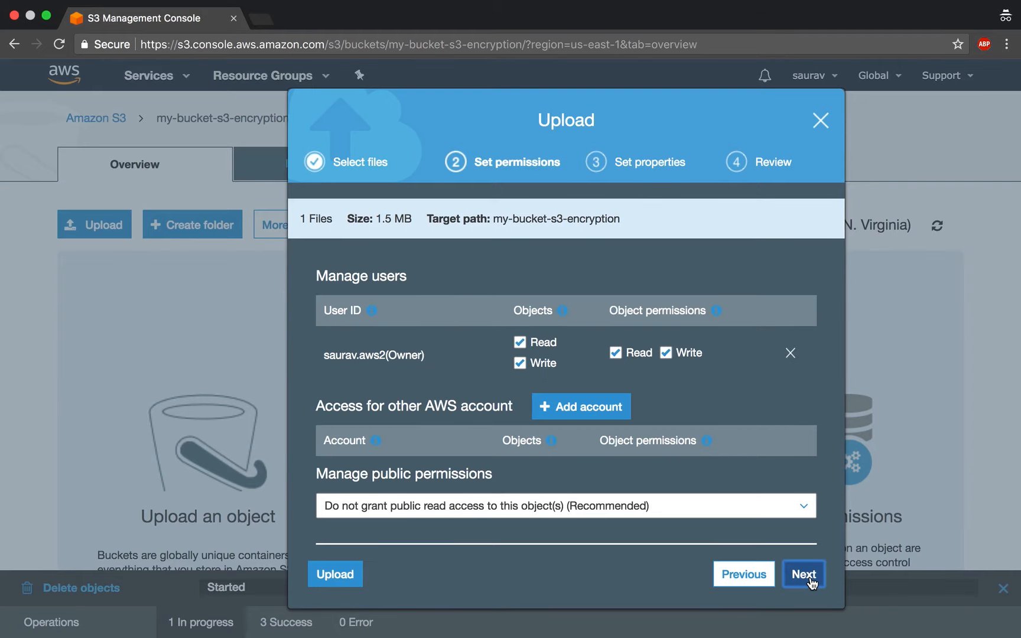
left_click(811, 581)
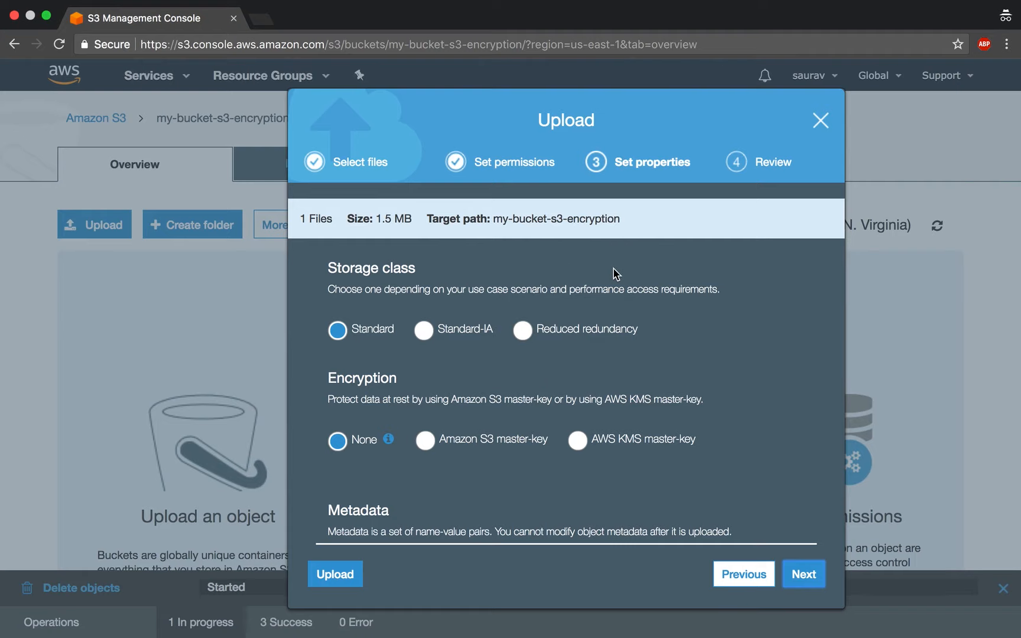
- Examine the storage class, encryption and metadata options in the upload properties
scroll(615, 274, "down", 2)
scroll(616, 273, "up", 2)
scroll(616, 274, "down", 1)
scroll(615, 274, "up", 1)
scroll(614, 269, "down", 1)
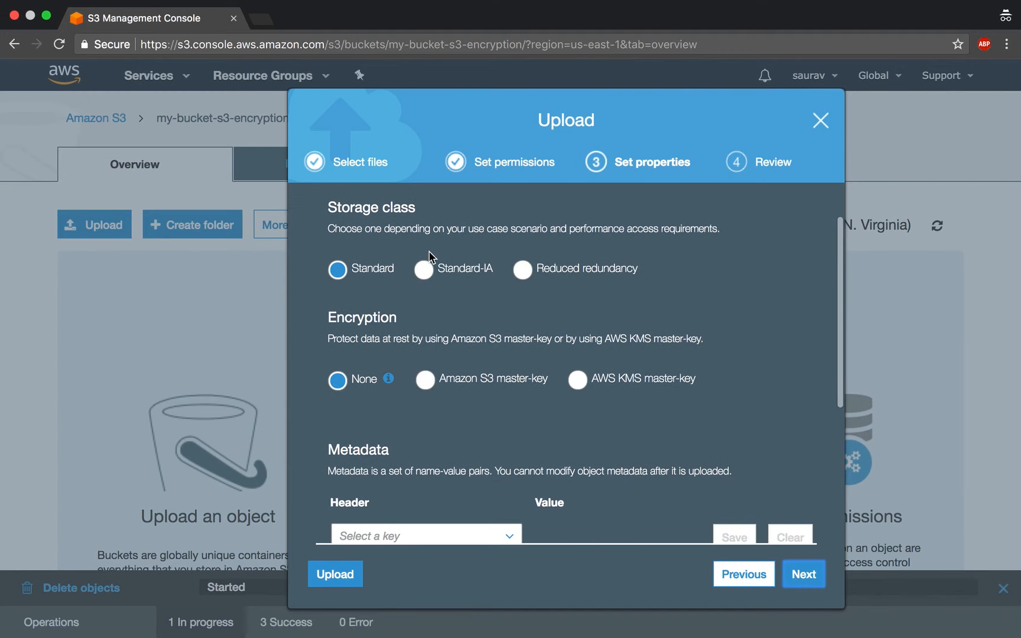
left_click_drag(330, 314, 678, 393)
left_click(719, 401)
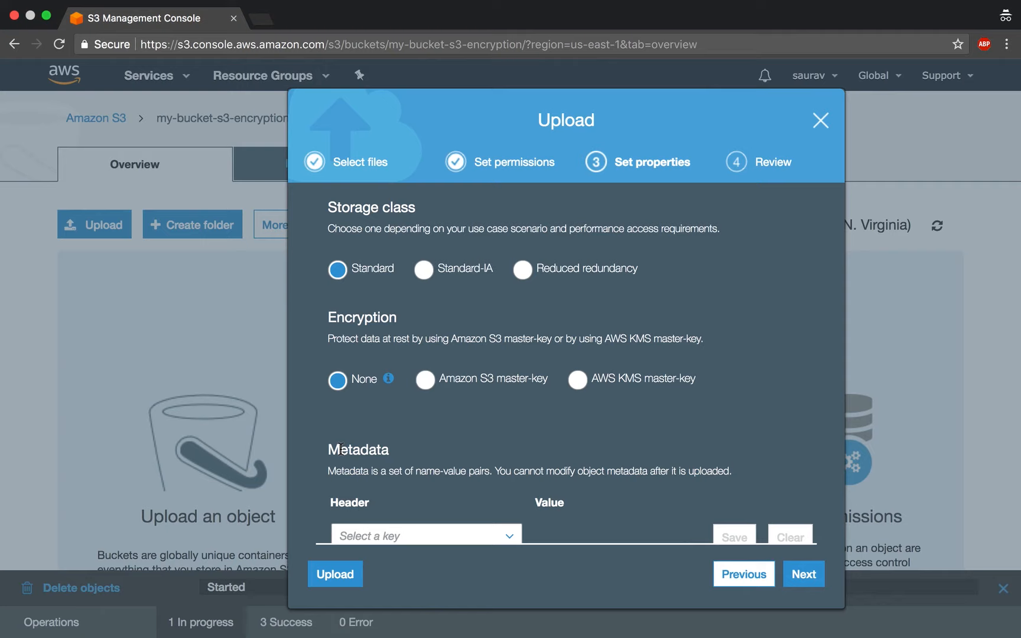
- Switch between the PowerPoint slide on server-side encryption types and the S3 upload properties to compare SSE-S3, SSE-KMS and SSE-C with the offered encryption options
key("ctrl+Left")
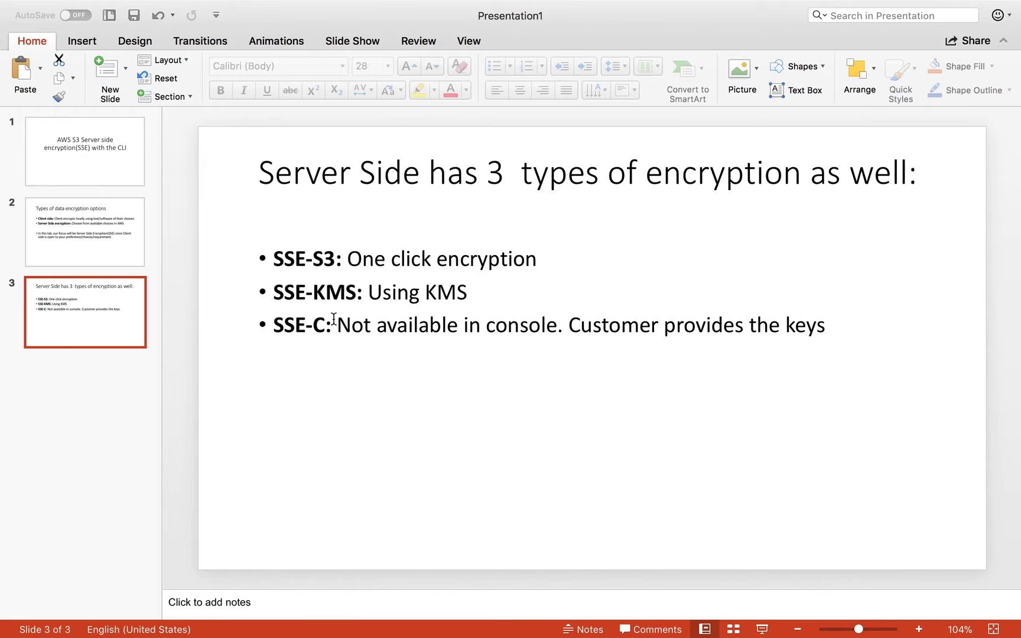
left_click_drag(337, 322, 275, 322)
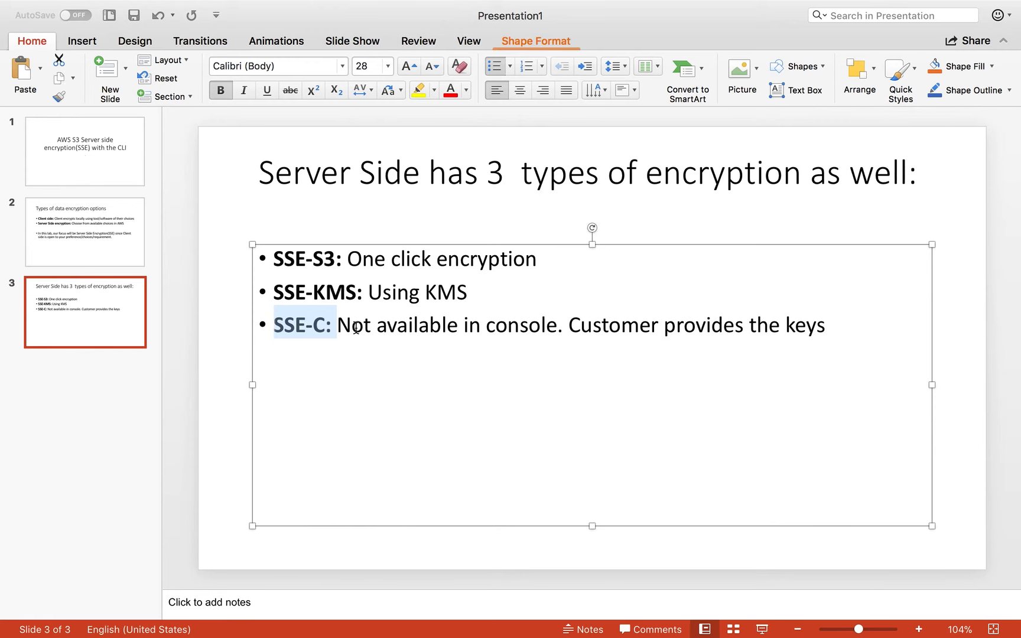
key("ctrl+Right")
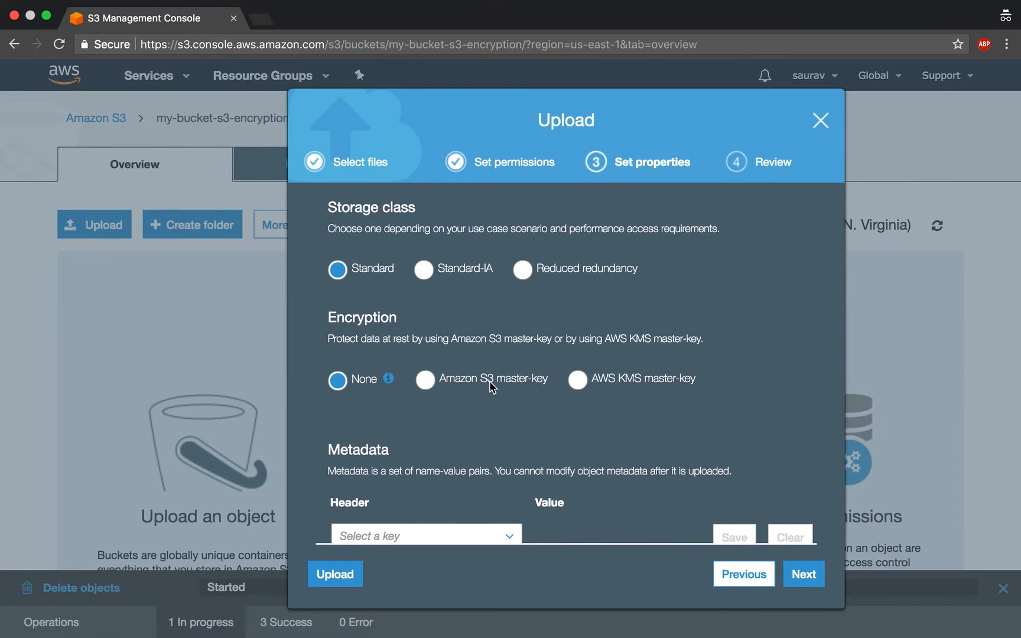
key("ctrl+Left")
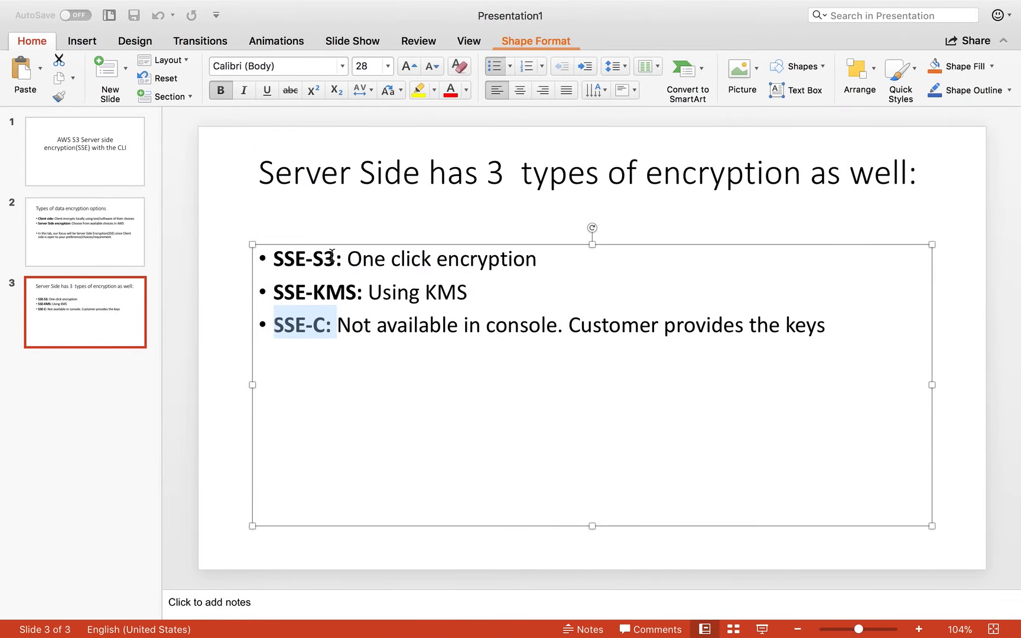
key("ctrl+Right")
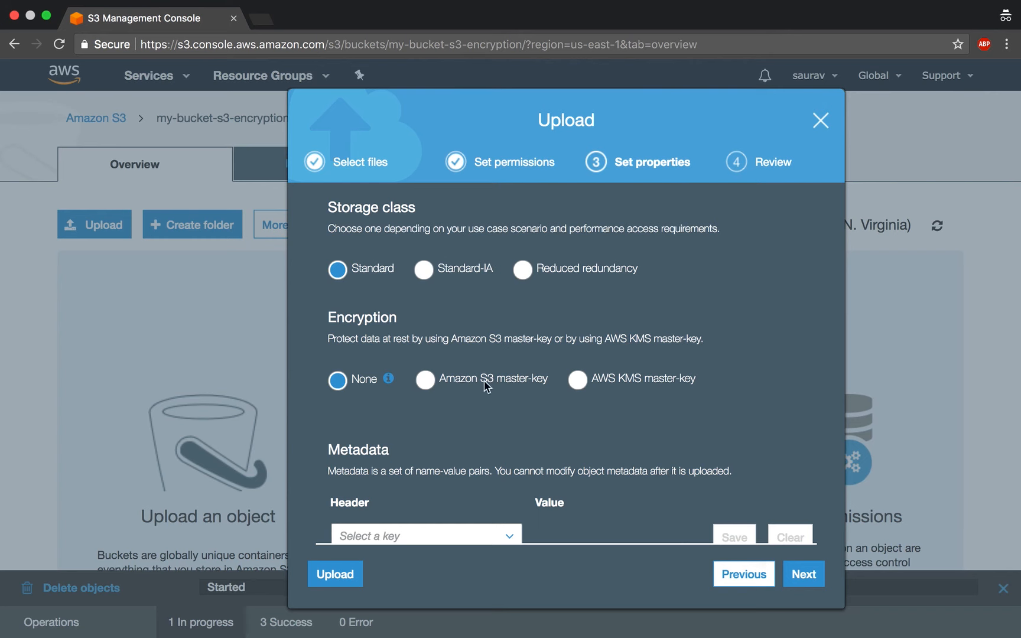
key("ctrl+Left")
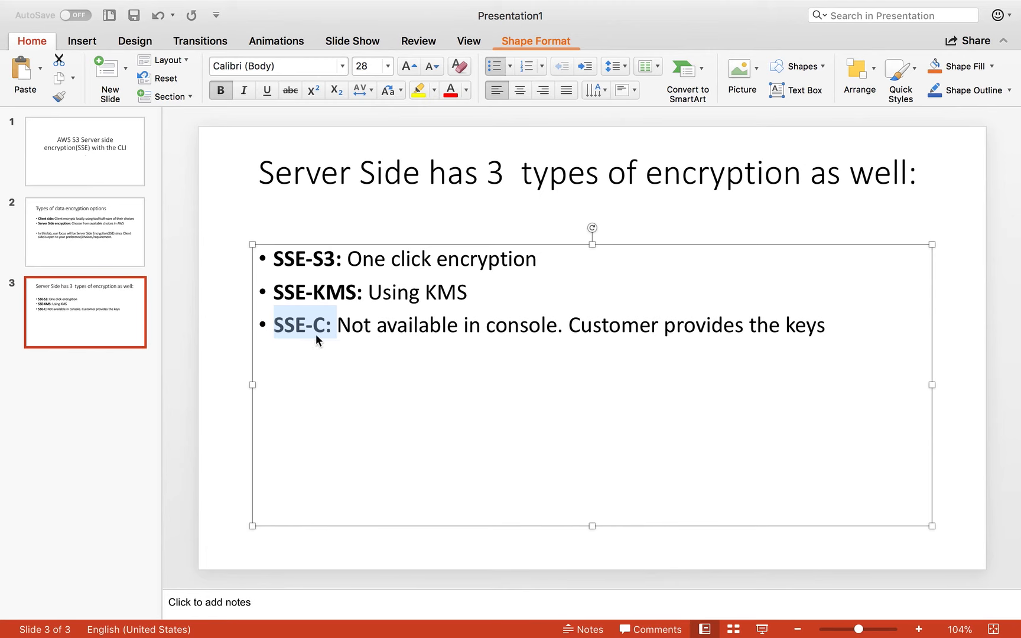
key("ctrl+Right")
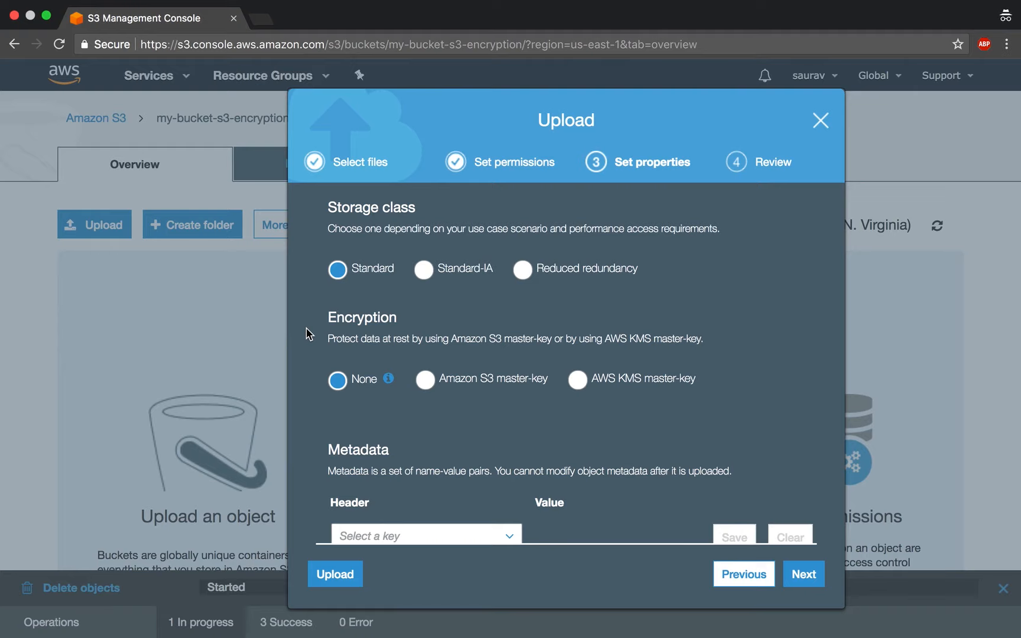
- Set the encryption for newsroom.png to the Amazon S3 master-key and complete the upload
scroll(529, 504, "down", 3)
scroll(529, 503, "up", 3)
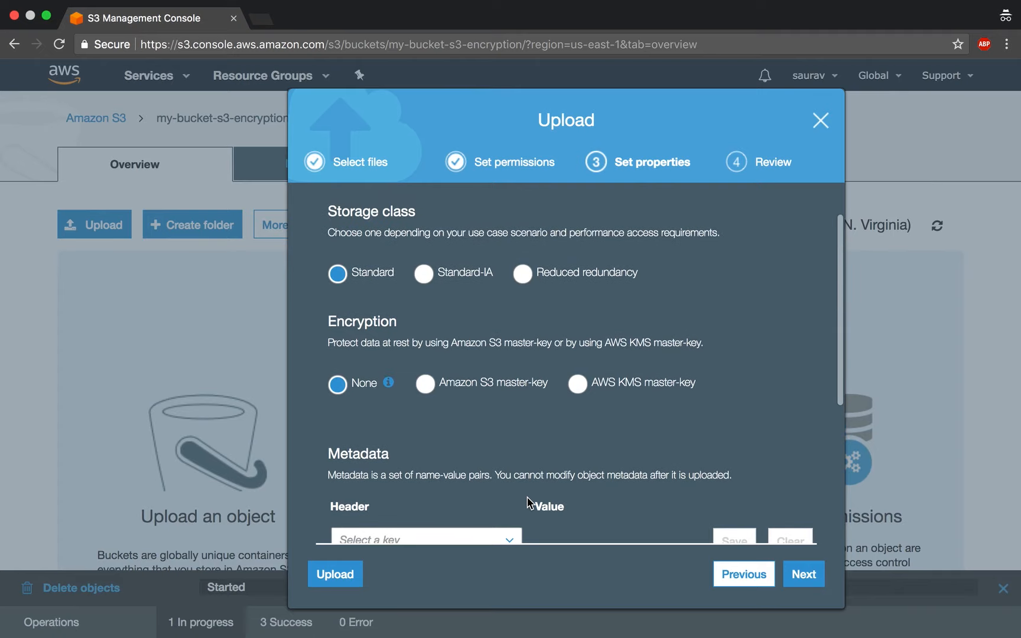
left_click(805, 575)
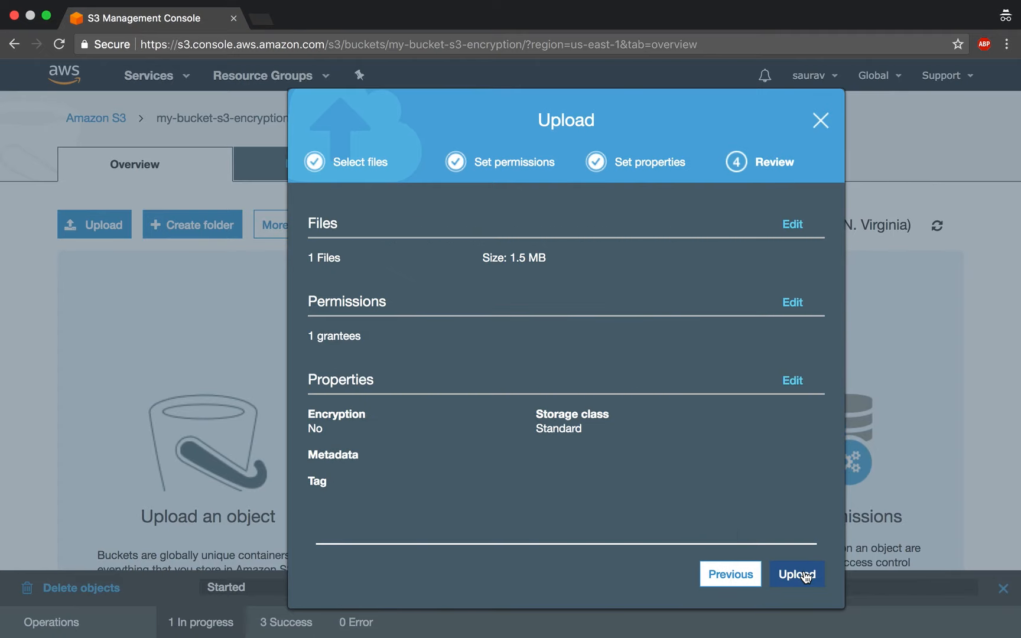
left_click(739, 574)
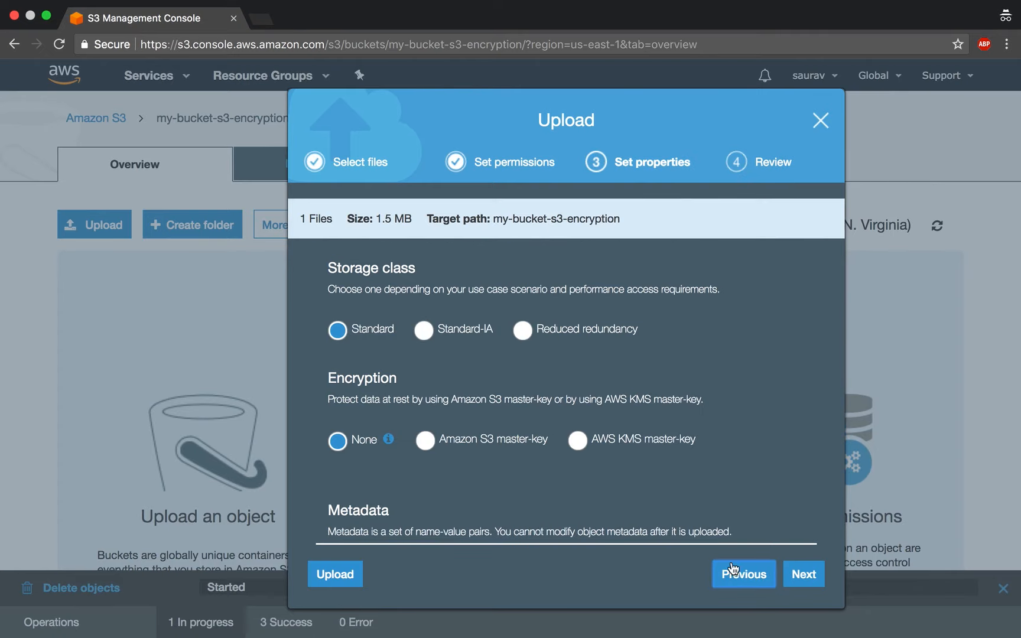
left_click(437, 443)
scroll(704, 504, "down", 3)
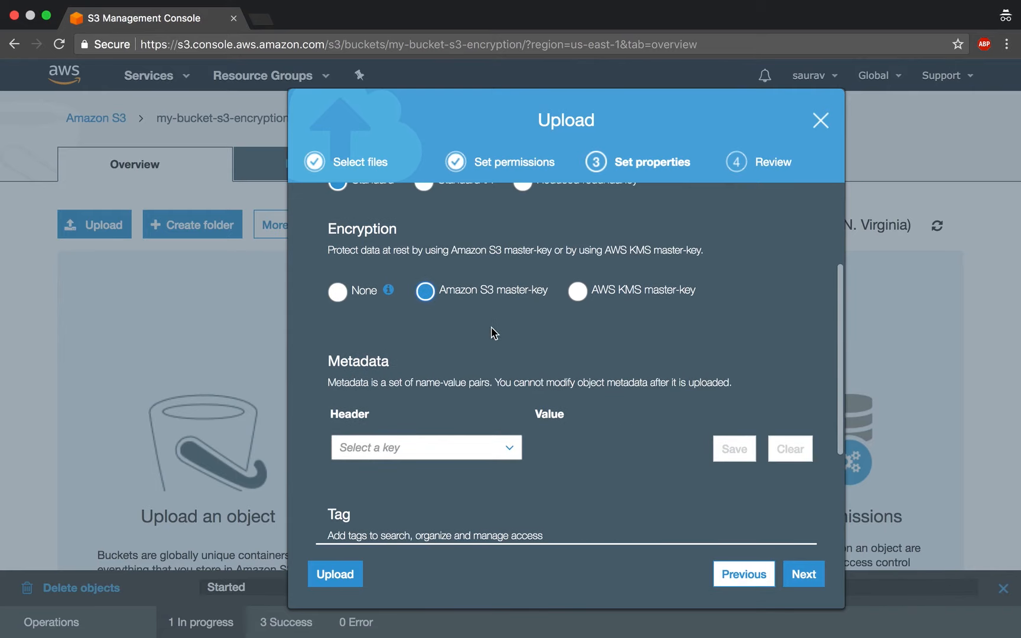
left_click(799, 575)
left_click(796, 577)
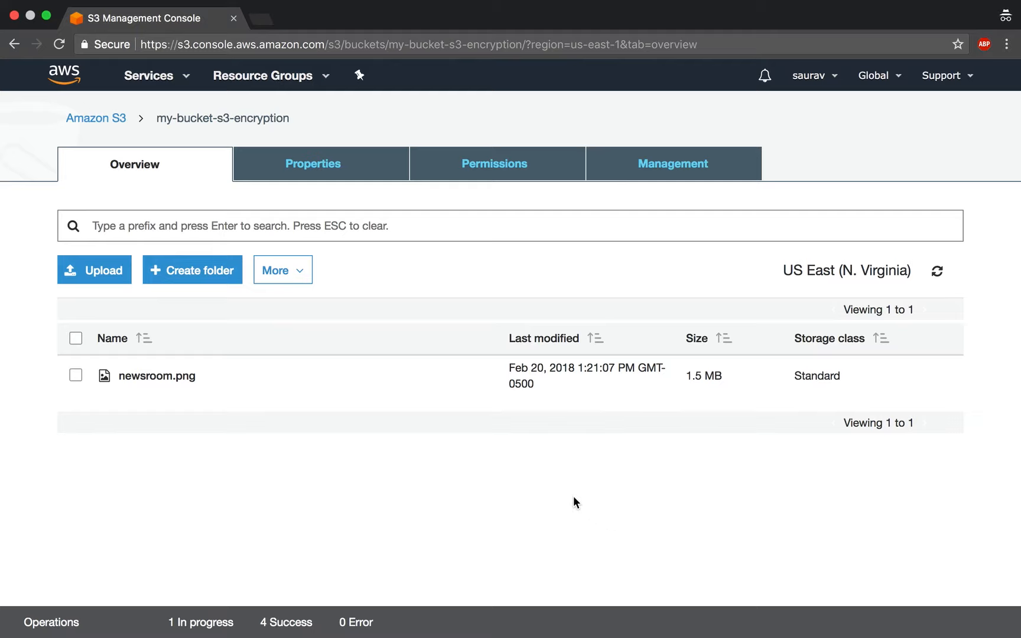
- Start a second upload with btc.jpg from the Desktop and proceed to its properties, keeping the default permissions
left_click(113, 278)
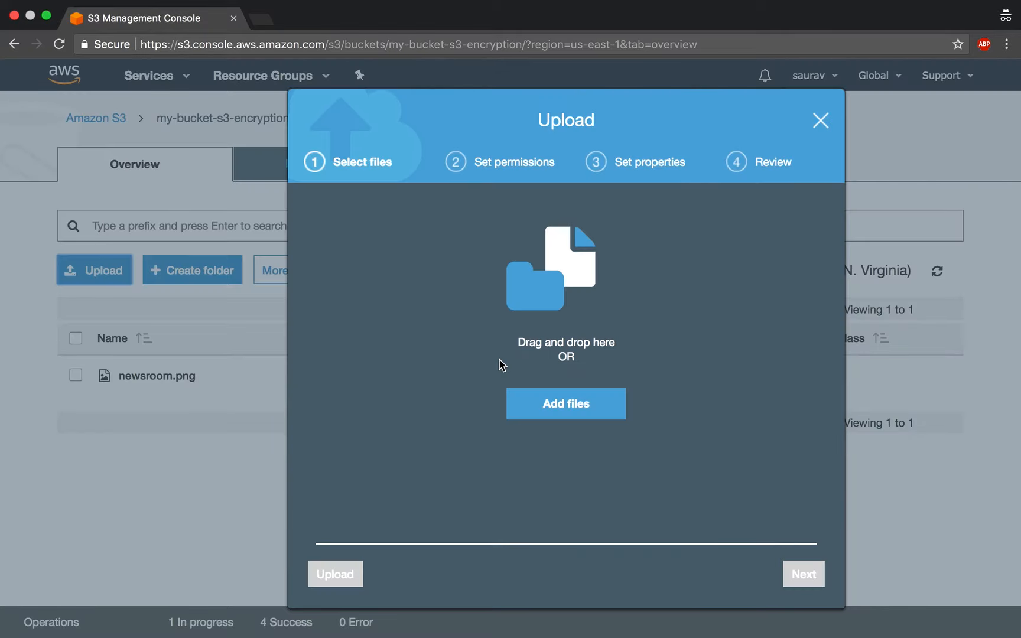
left_click(555, 403)
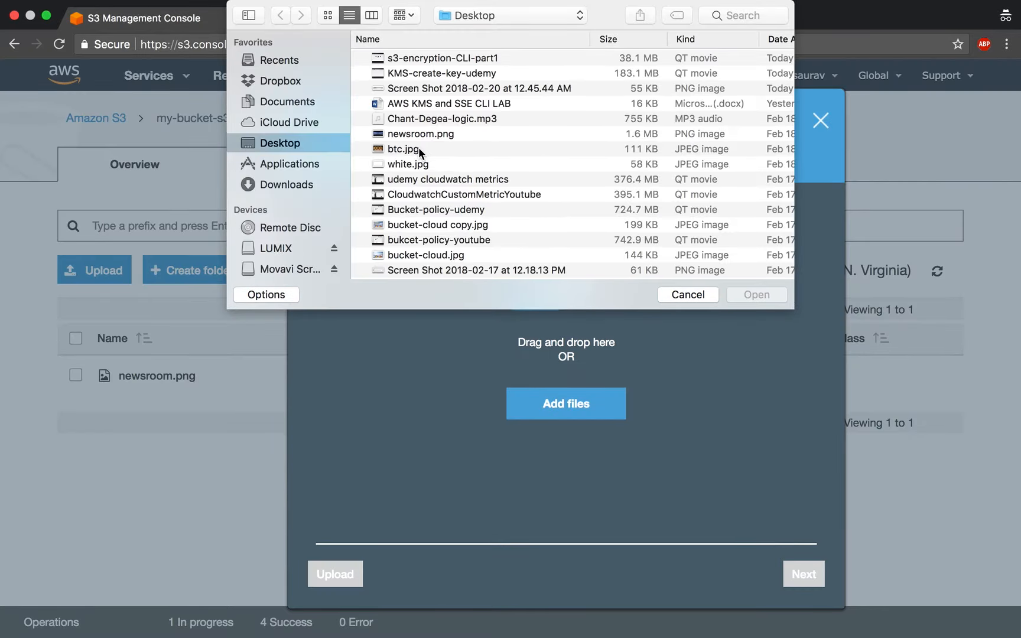
double_click(413, 149)
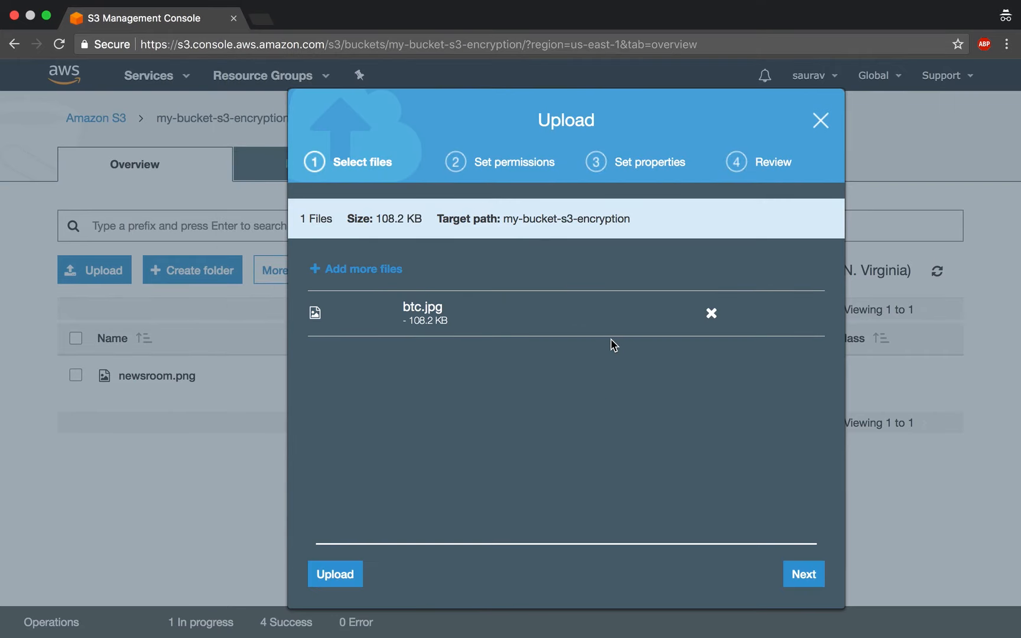
left_click(807, 574)
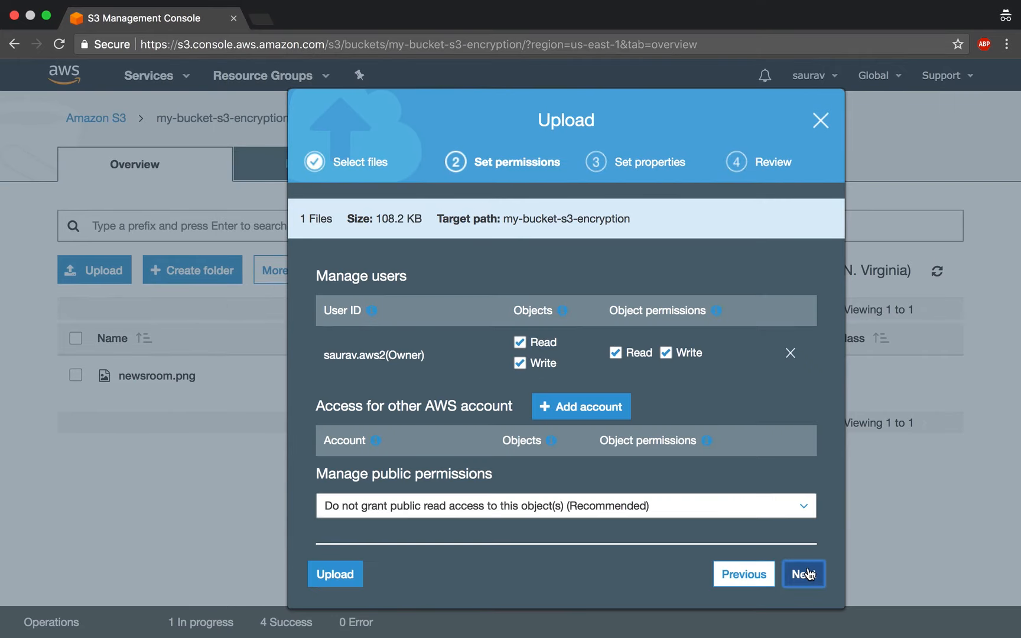
left_click(805, 575)
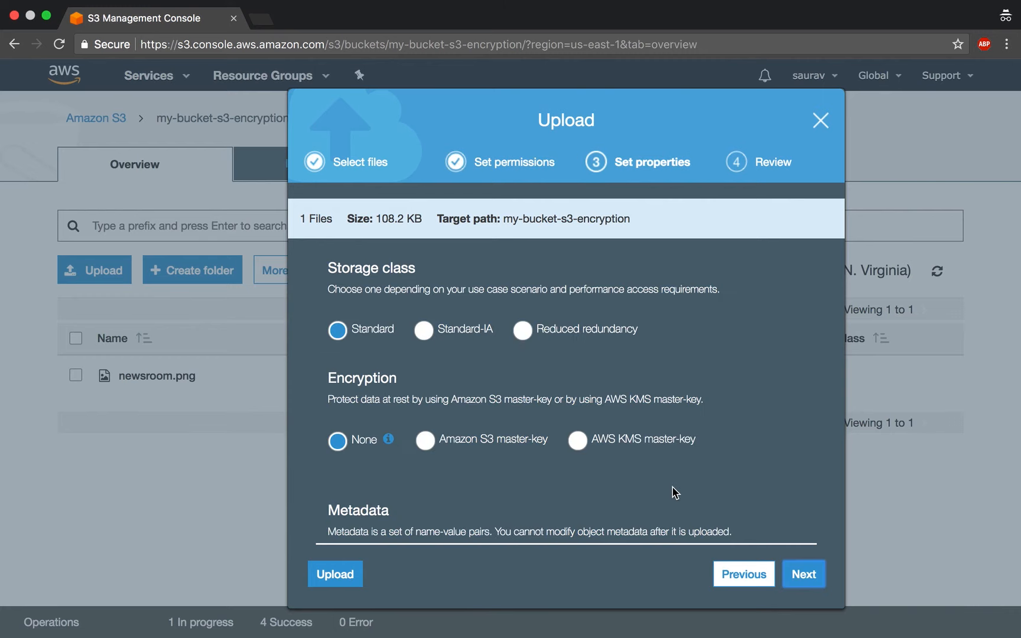
- Set the encryption for btc.jpg to AWS KMS master-key with the aws/s3 key and complete the upload
left_click(577, 440)
scroll(581, 447, "down", 2)
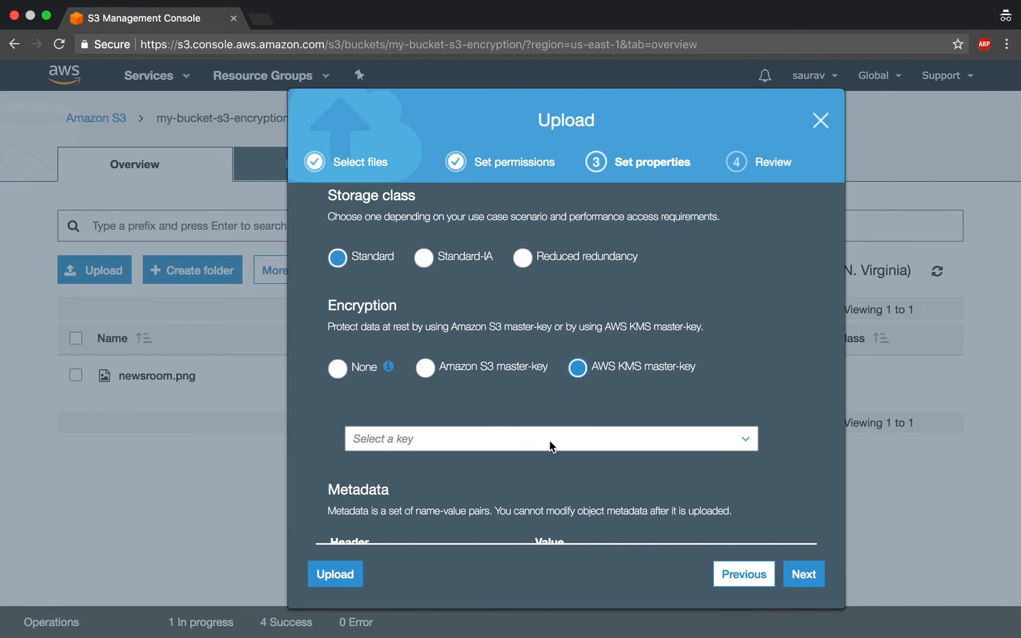
scroll(549, 442, "down", 2)
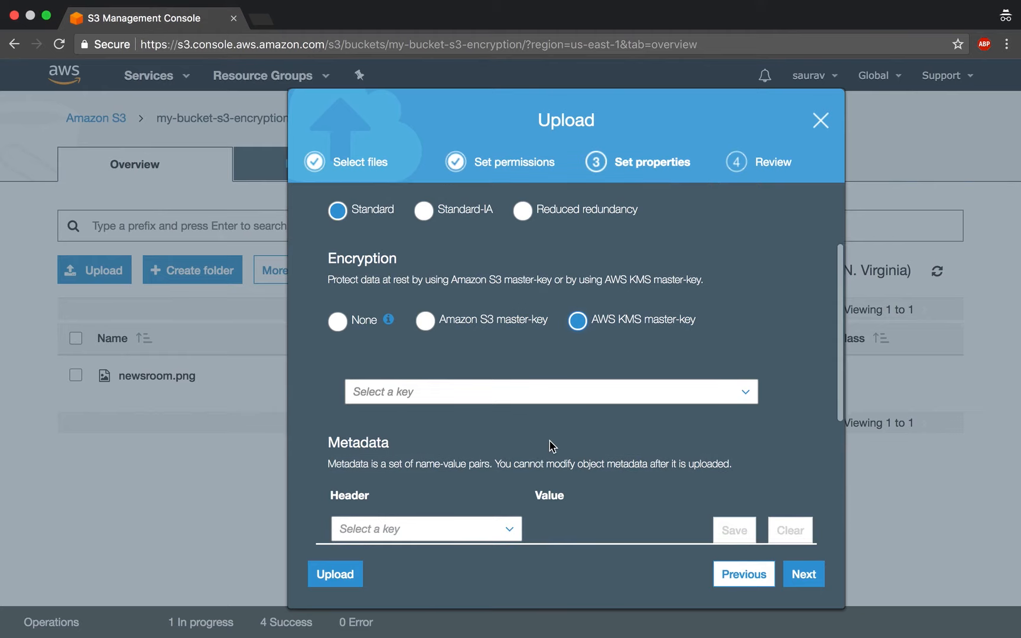
left_click(471, 393)
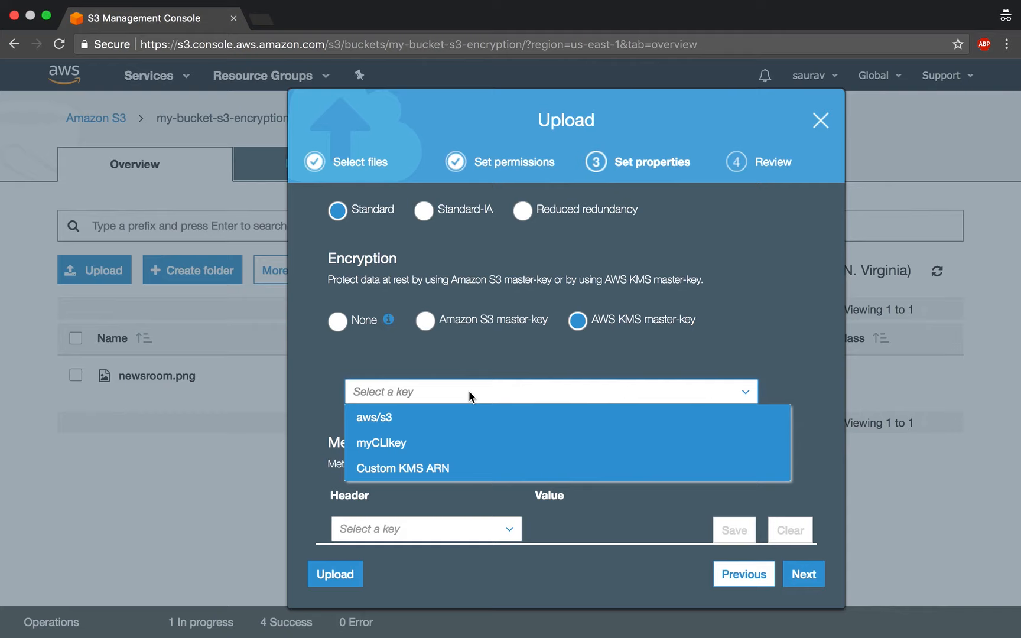
left_click(402, 426)
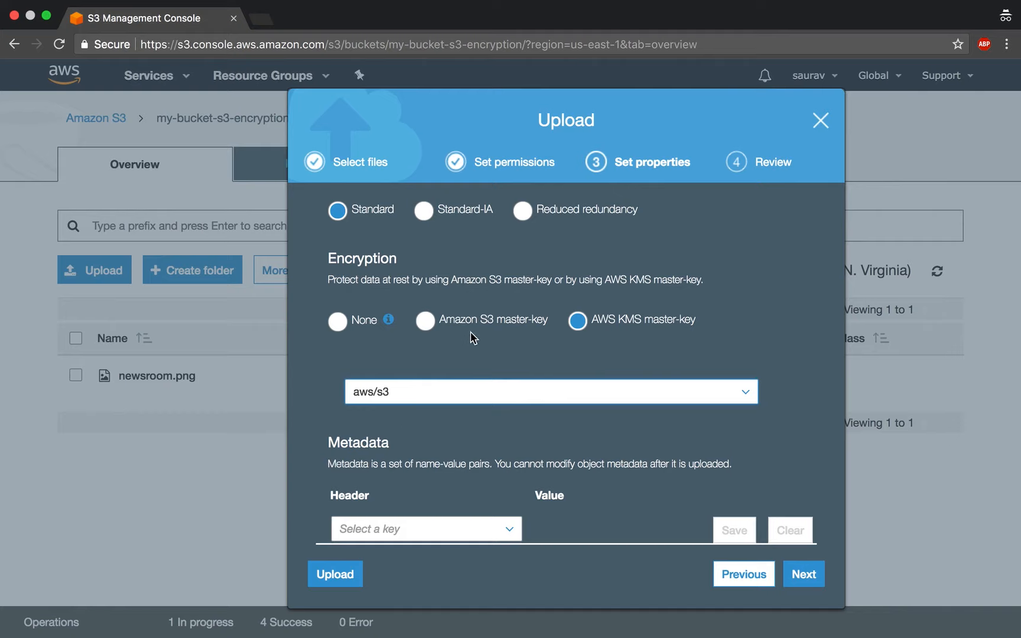
left_click(390, 393)
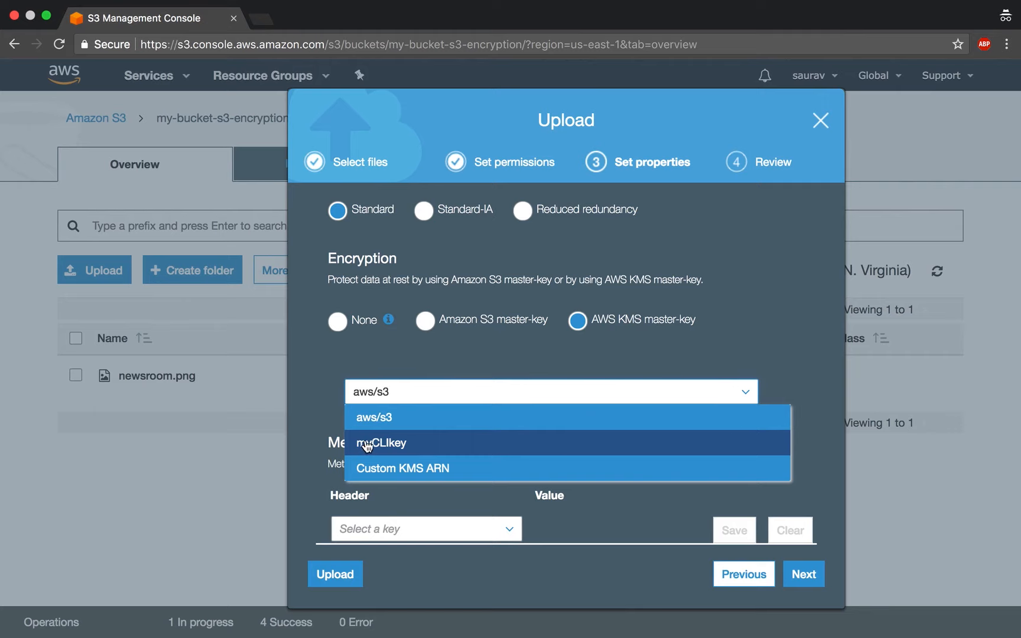
left_click(381, 421)
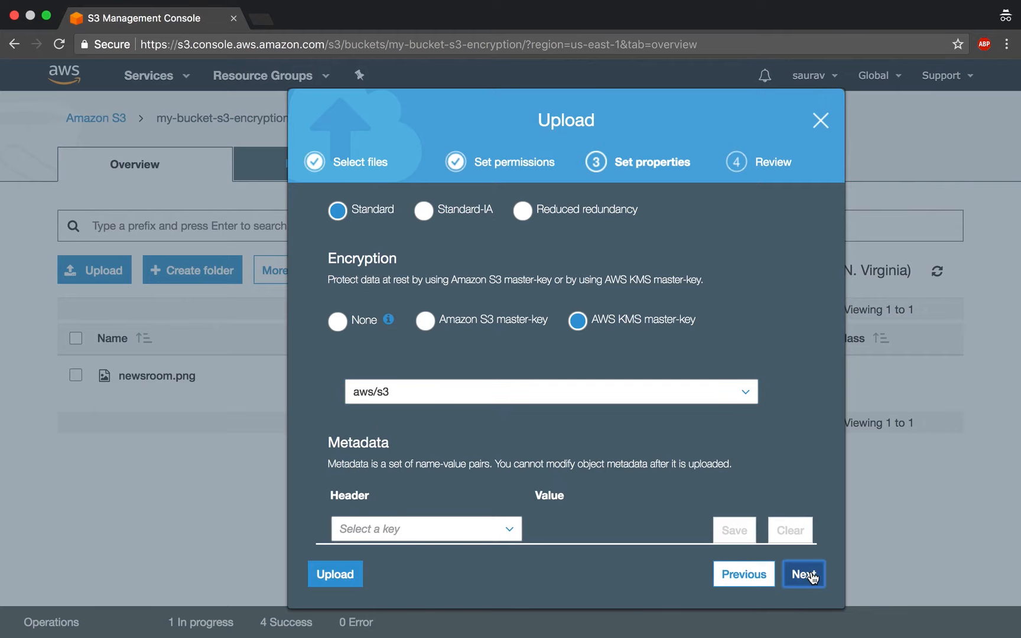
left_click(810, 575)
left_click(797, 574)
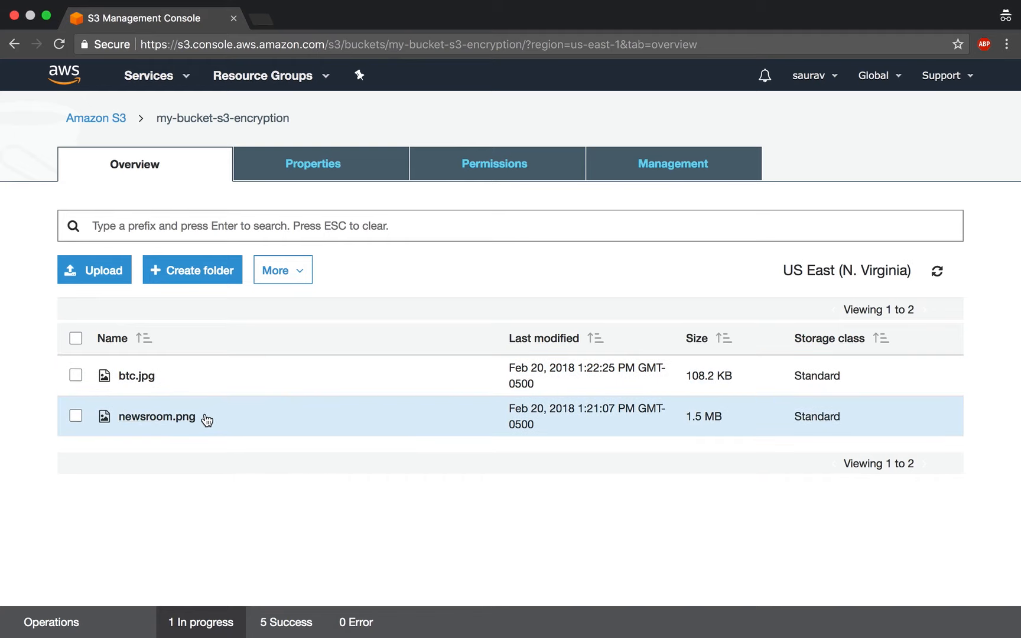
- Open the details of newsroom.png in the bucket and check its encryption property
left_click(234, 420)
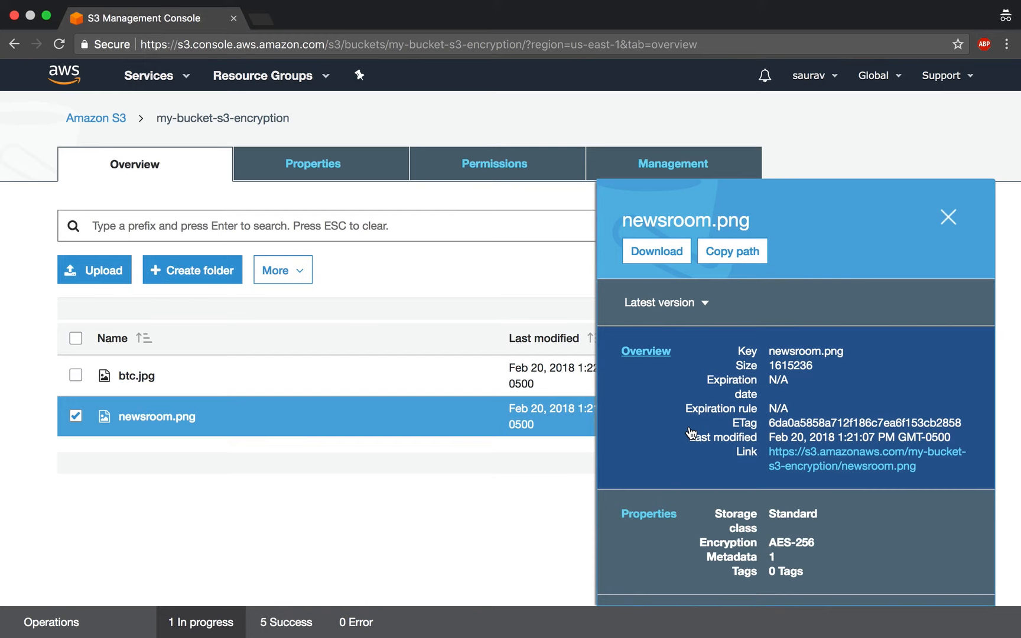
scroll(692, 433, "down", 3)
scroll(691, 433, "down", 3)
scroll(691, 433, "up", 5)
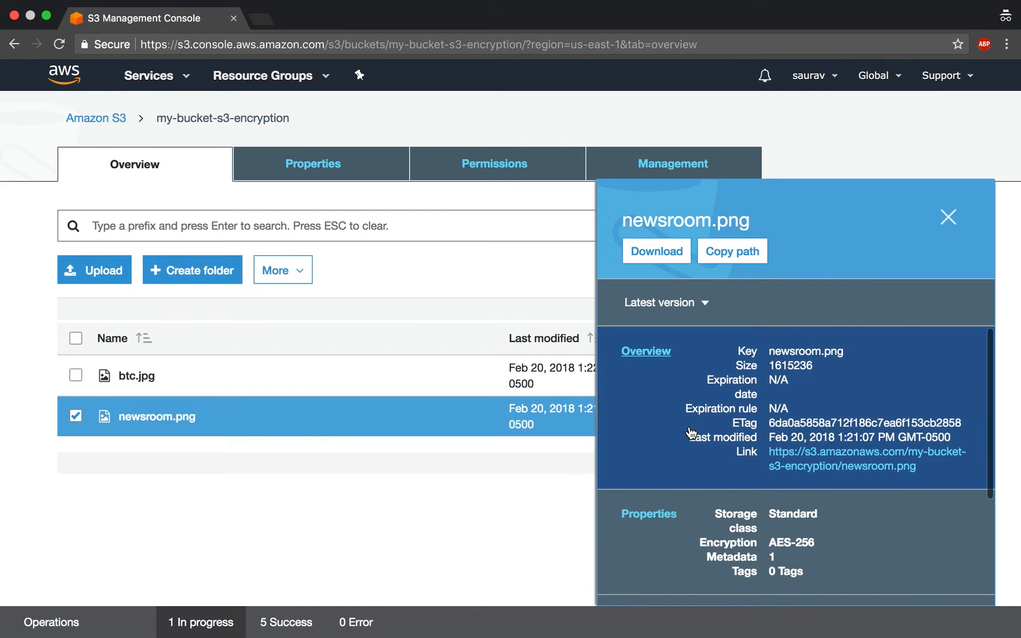
- Compare the encryption property of newsroom.png with that of btc.jpg by viewing each object's summary details
scroll(691, 433, "down", 3)
scroll(691, 433, "up", 4)
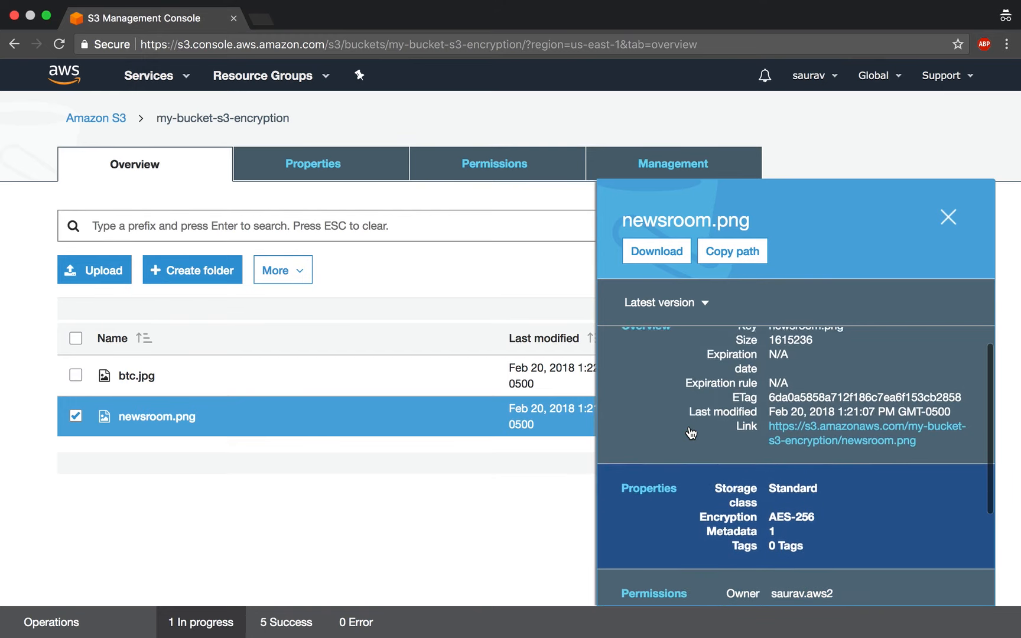
scroll(691, 433, "down", 1)
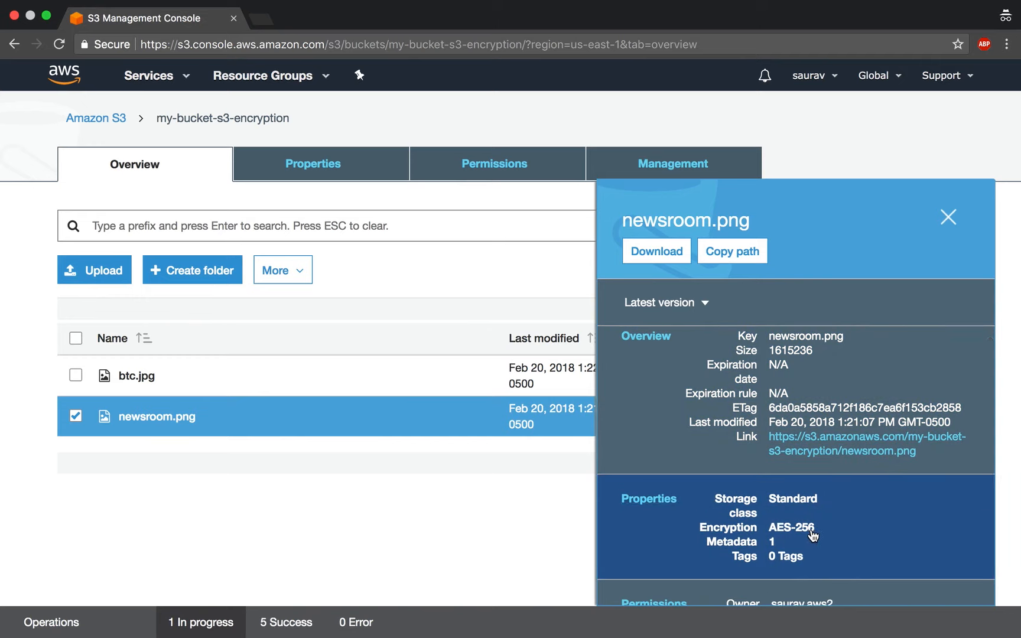
left_click(249, 384)
scroll(780, 472, "down", 4)
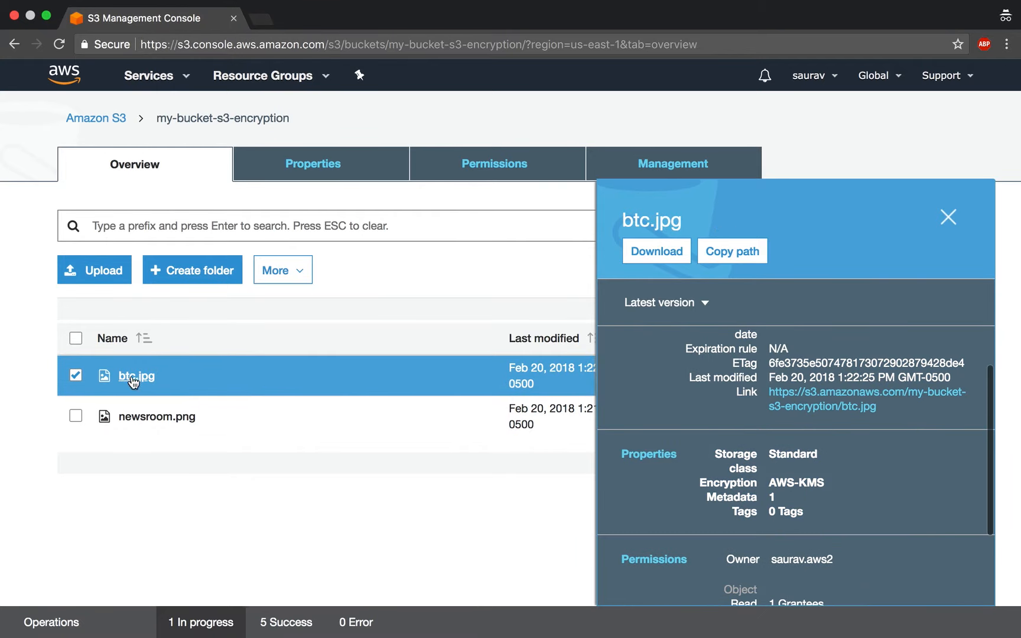
- Open the full object page of btc.jpg, check its server-side encryption, and highlight the complete KMS key ID
left_click(182, 385)
left_click(150, 378)
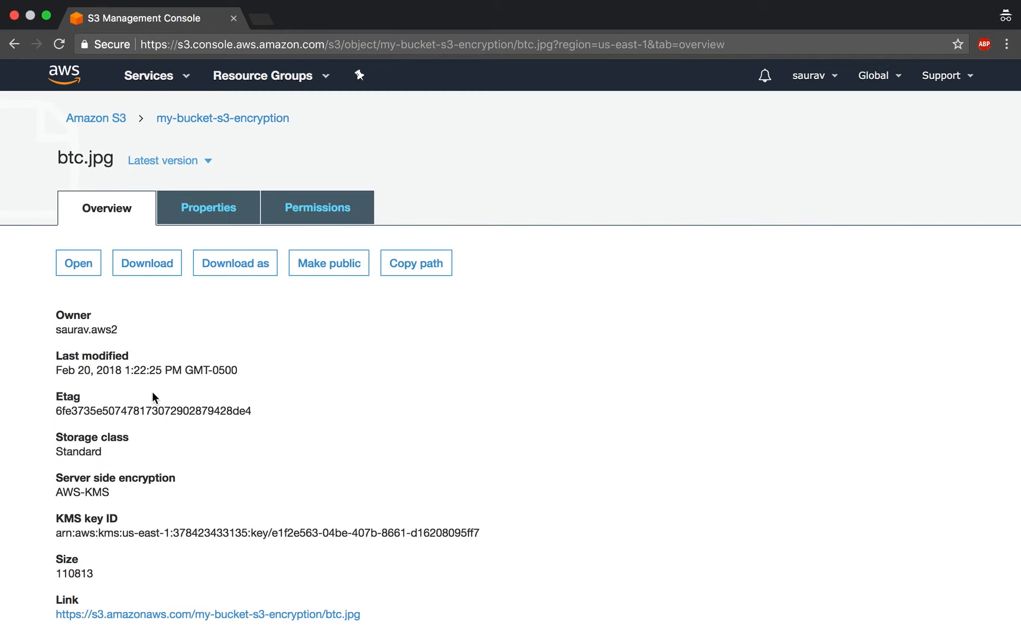
scroll(172, 473, "down", 2)
left_click_drag(216, 482, 548, 487)
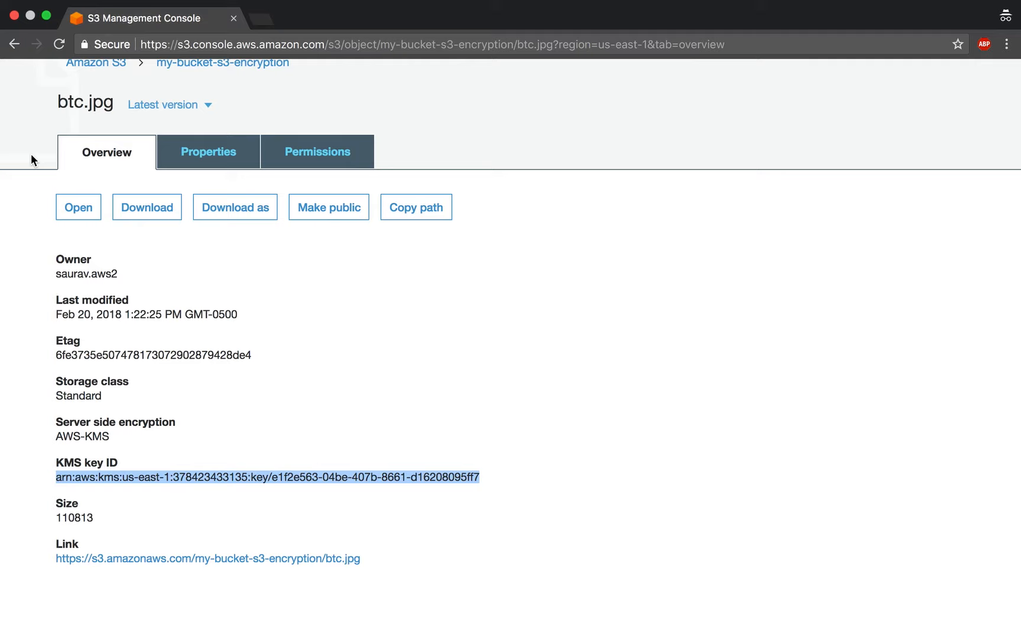
scroll(124, 109, "up", 2)
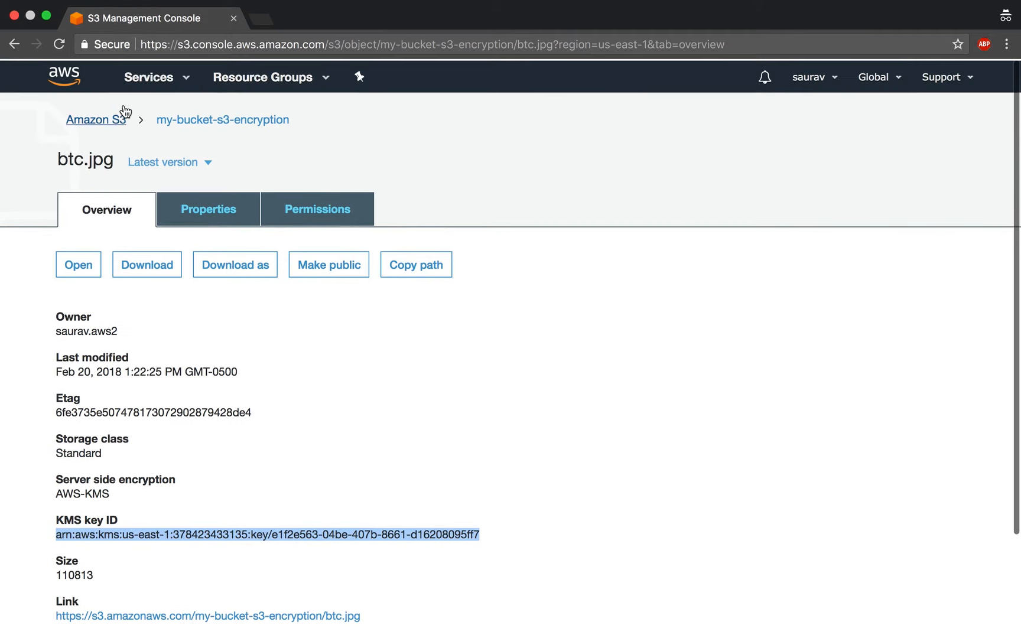